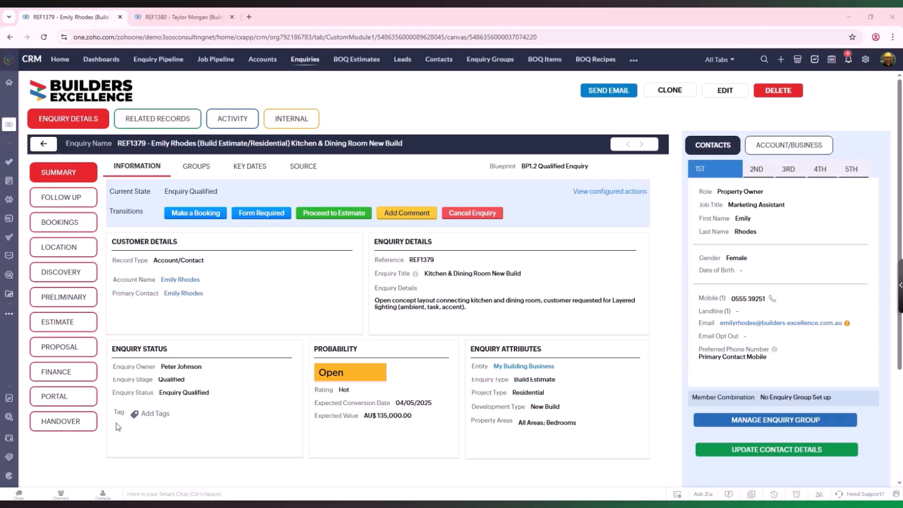
Make a booking on the Kitchen & Dining Room New Build enquiry, using Booking Management with booking type Introductory Call
left_click(179, 17)
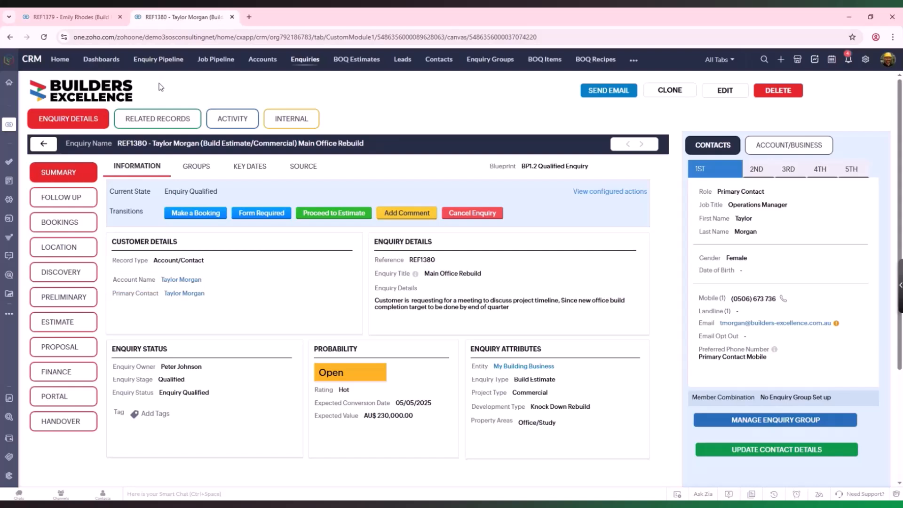
left_click(66, 17)
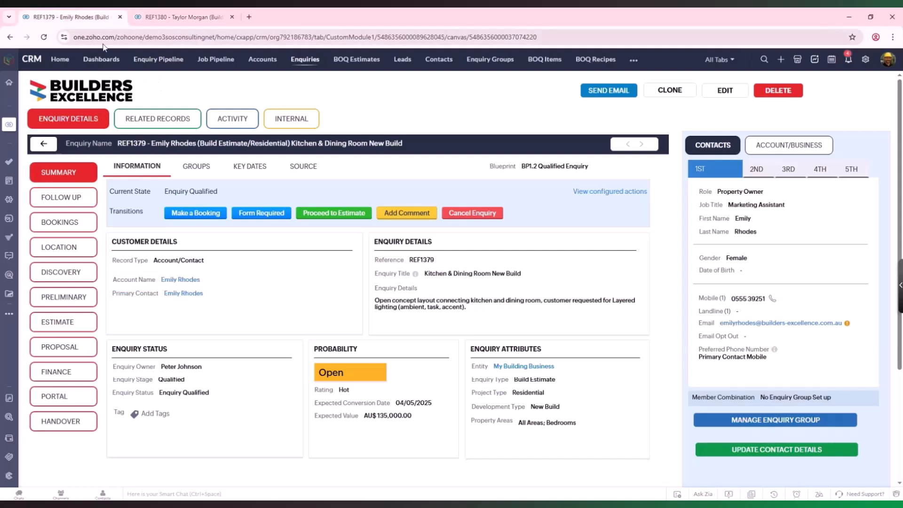
left_click(177, 218)
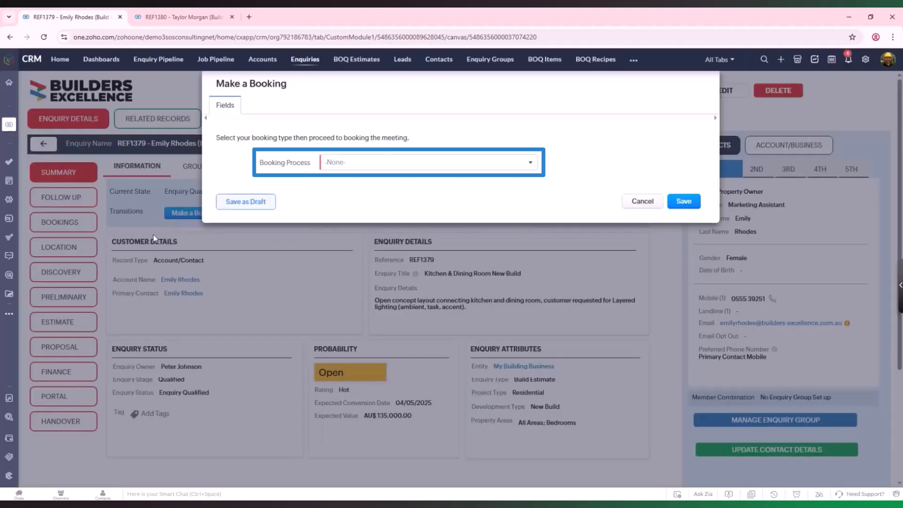
left_click(532, 165)
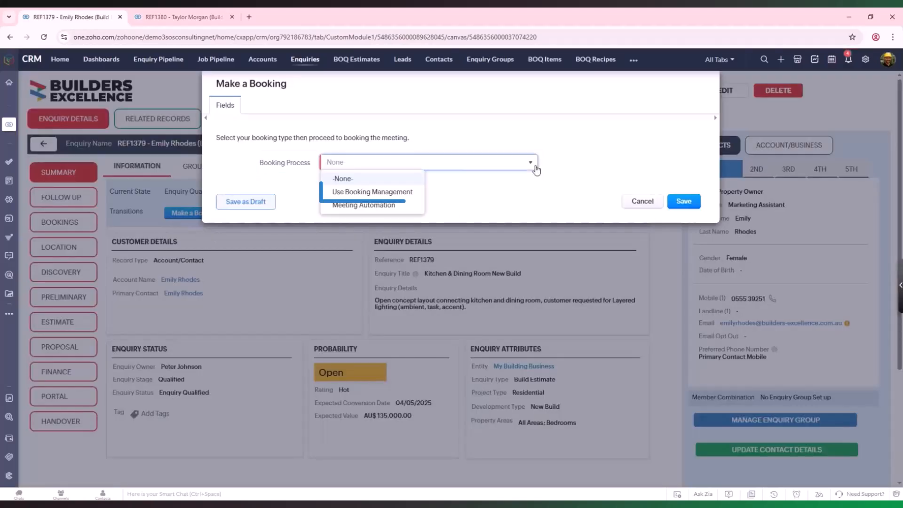
left_click(420, 192)
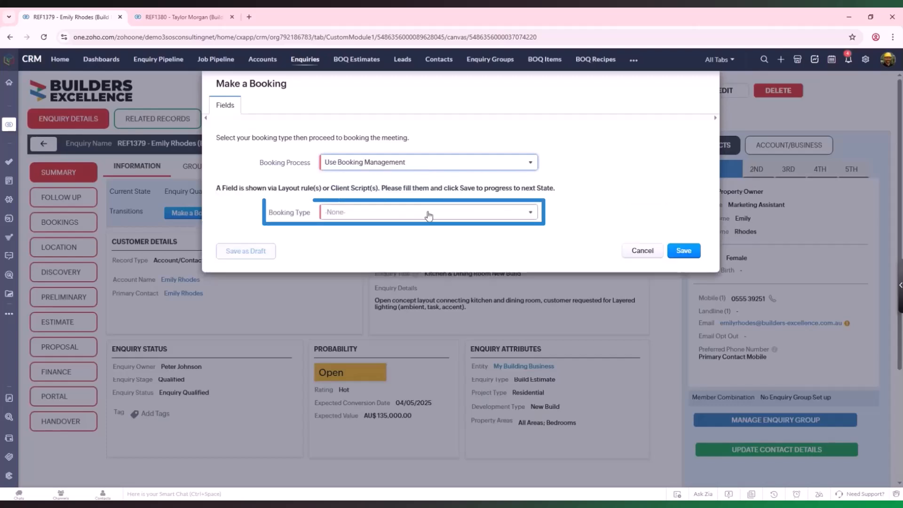
left_click(428, 213)
left_click(424, 252)
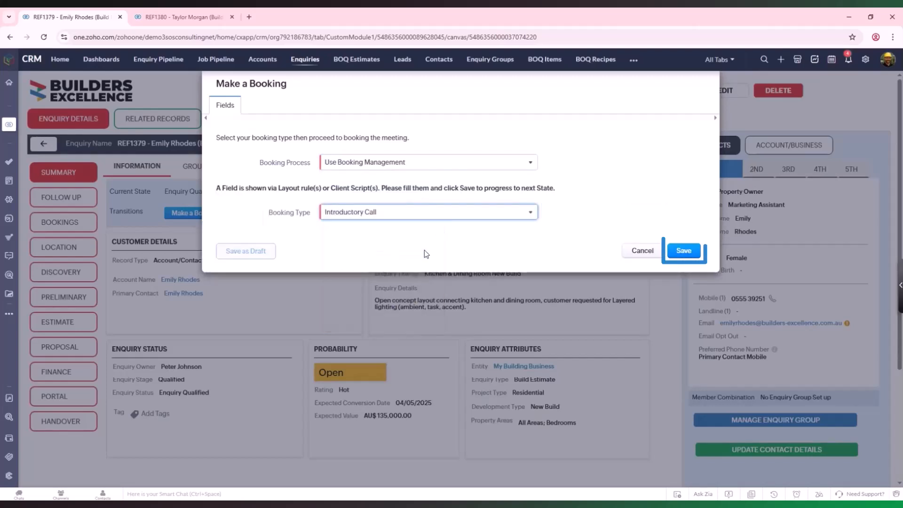
left_click(673, 251)
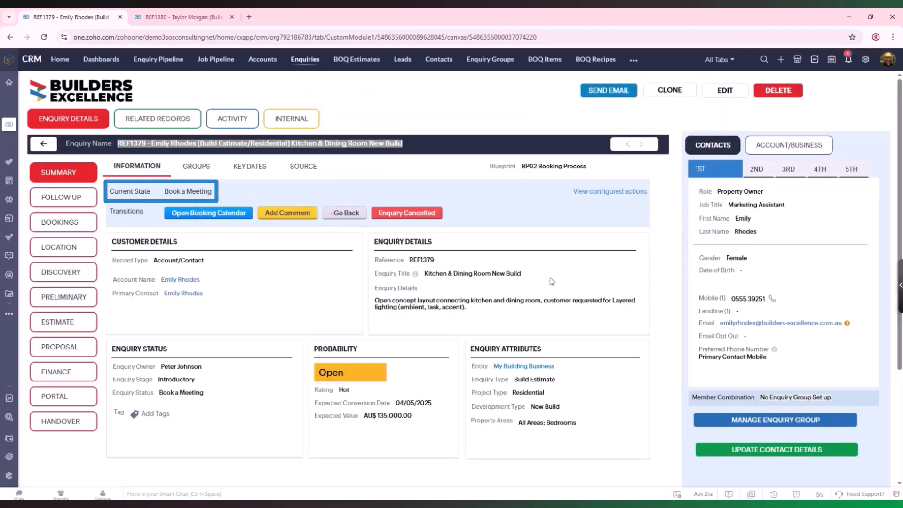
Open the enquiry's booking calendar and start a new available booking from the main calendar
left_click(218, 217)
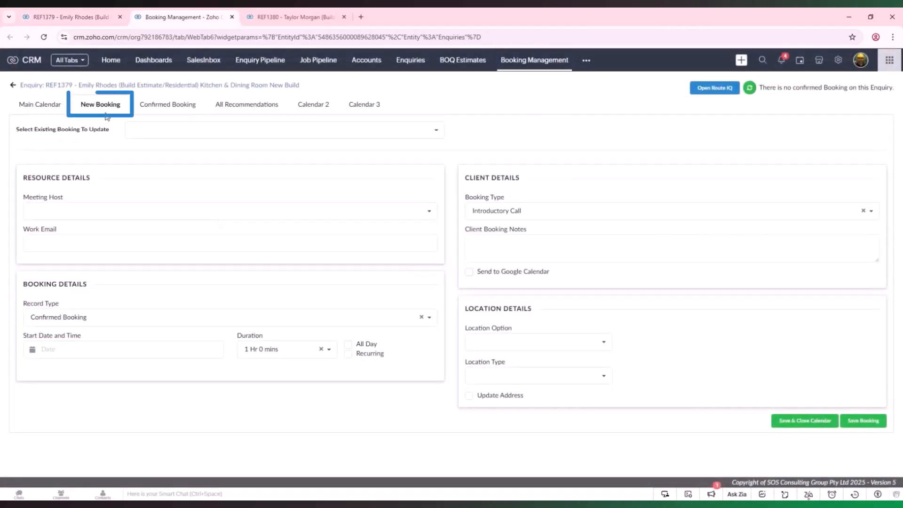
left_click(43, 117)
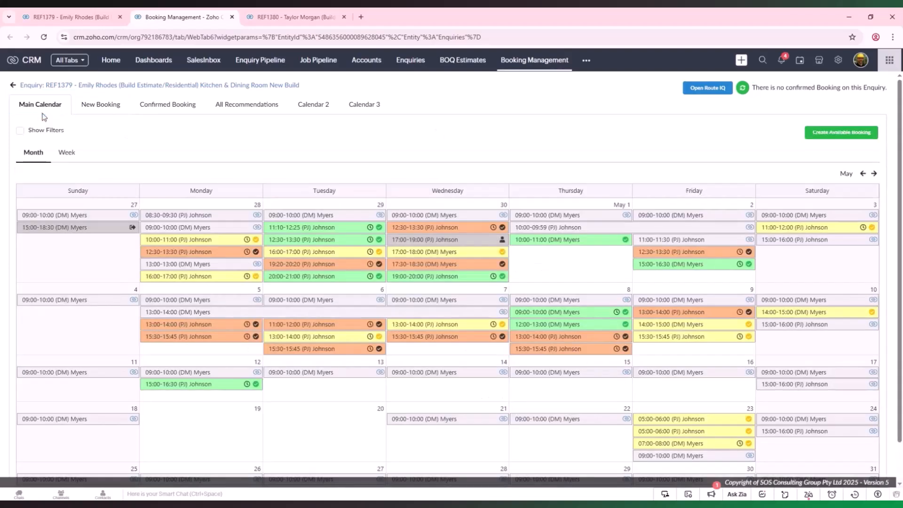
left_click(838, 135)
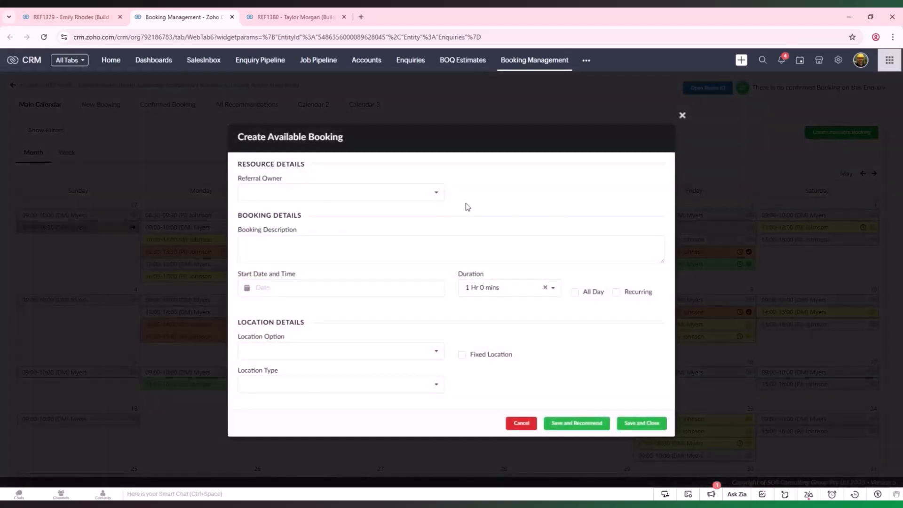
Assign the enquiry's owner as referral owner and enter the booking description "Customer wants to discuss estimated project timeline"
left_click(434, 195)
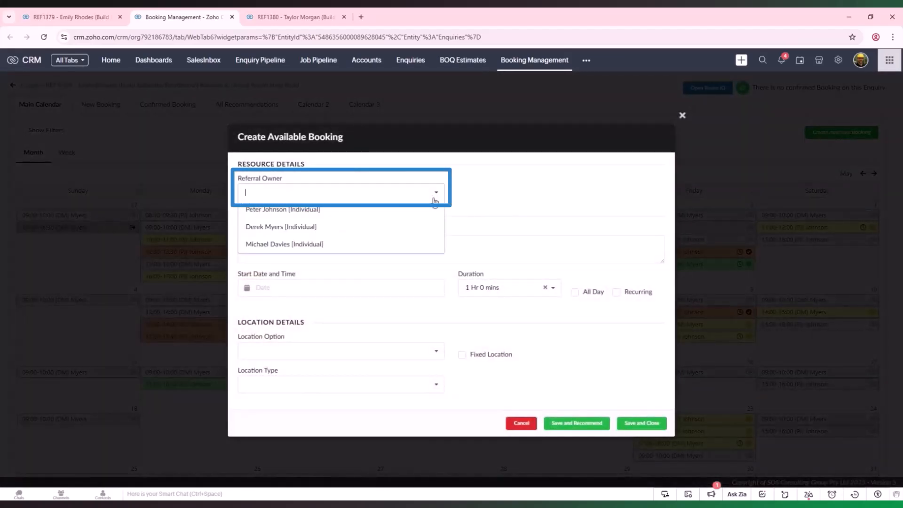
left_click(432, 209)
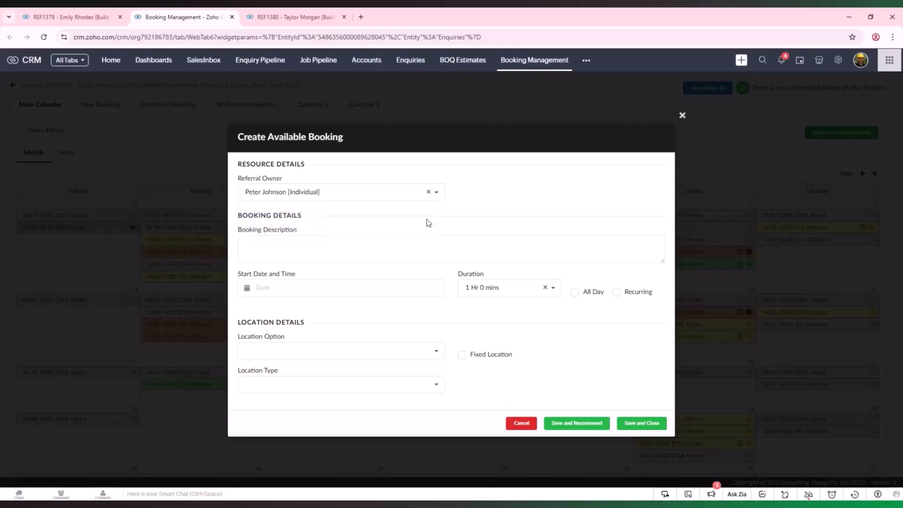
left_click(444, 249)
type("Customer wants to discuss estimated project timeline")
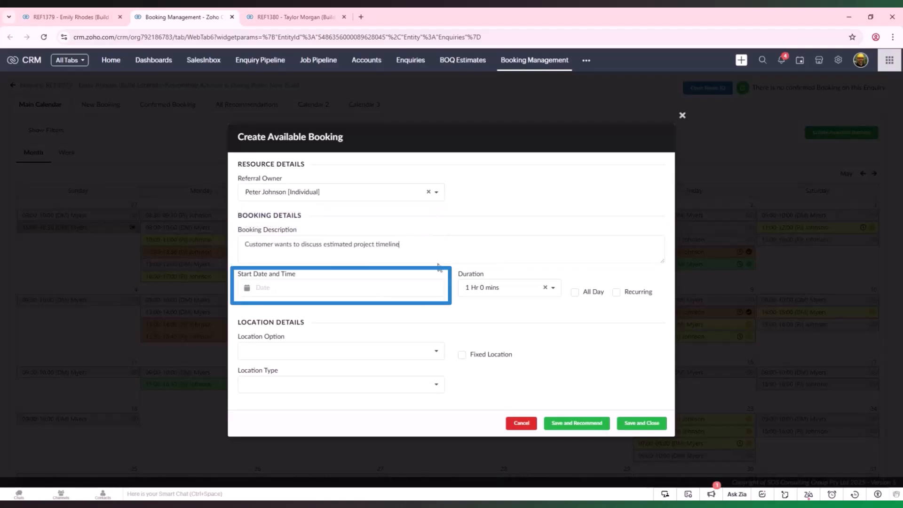
Schedule the available booking for May 19, 2025 at 8:00 AM with a duration of 0 Hr 30 mins
left_click(414, 287)
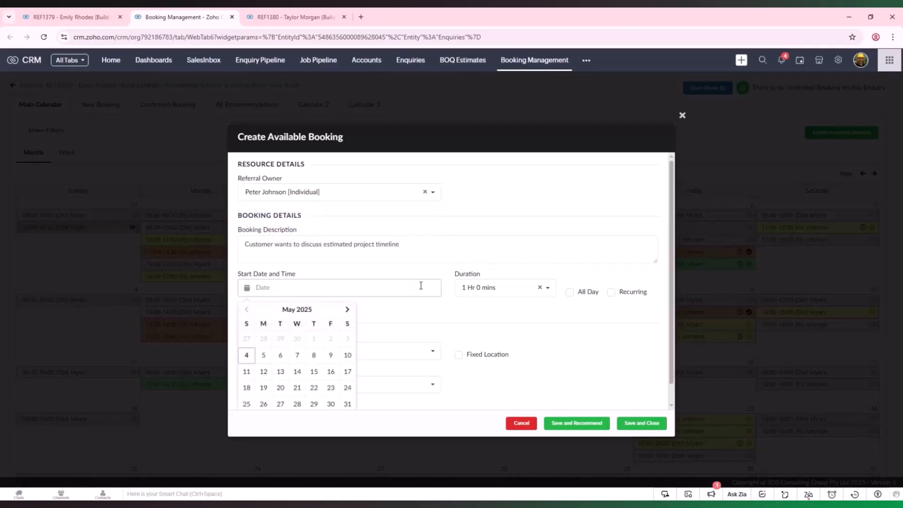
left_click(263, 388)
left_click(256, 357)
left_click(254, 328)
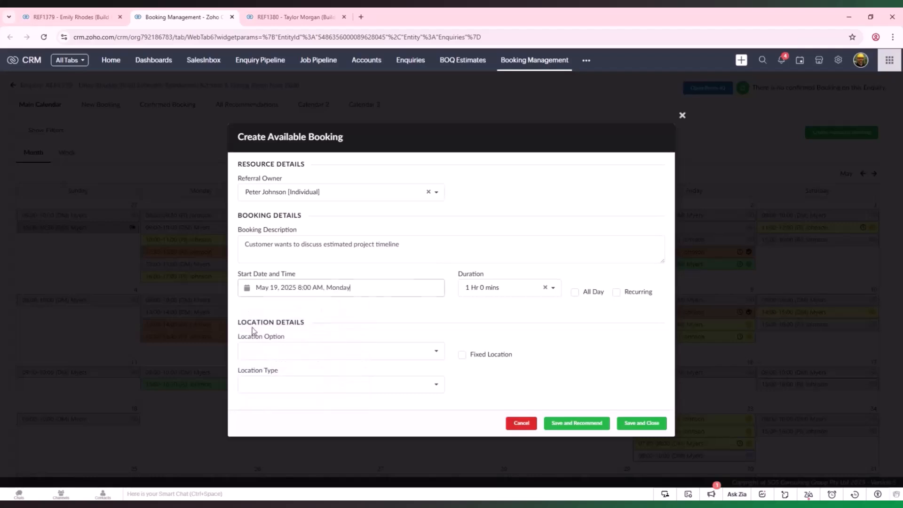
left_click(558, 296)
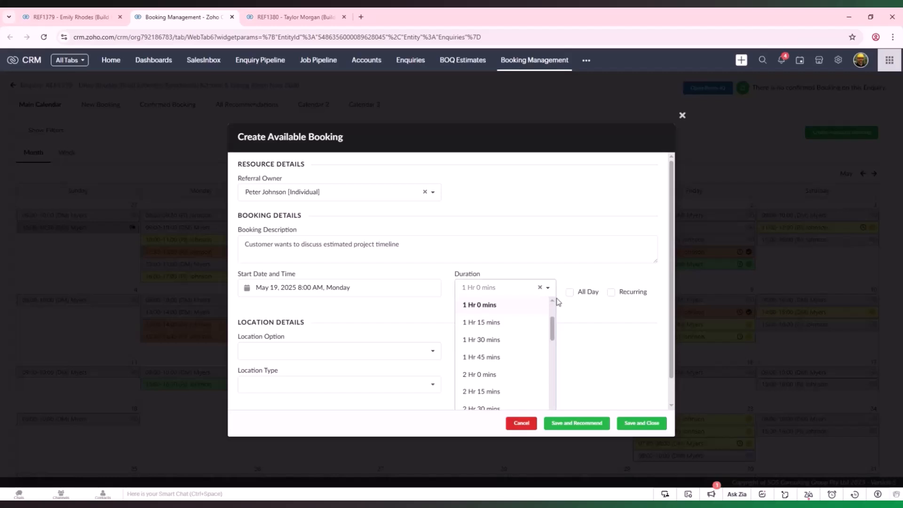
scroll(554, 329, "up", 4)
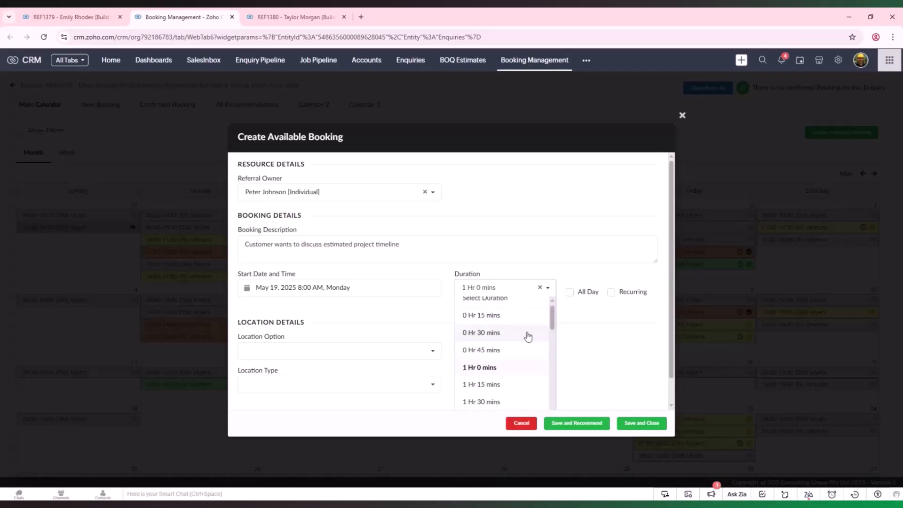
left_click(528, 336)
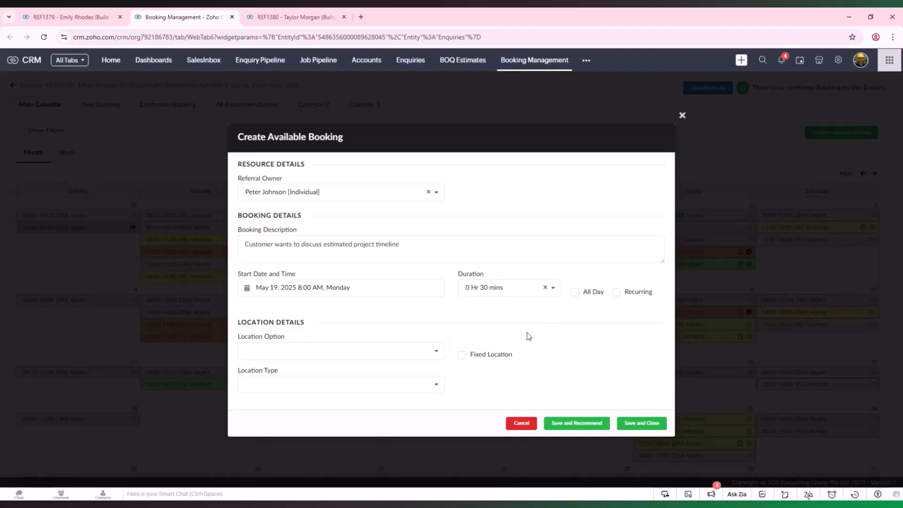
Set the location to Remote Option with type Phone Call, and save the May 19 booking as a recommendation
left_click(437, 351)
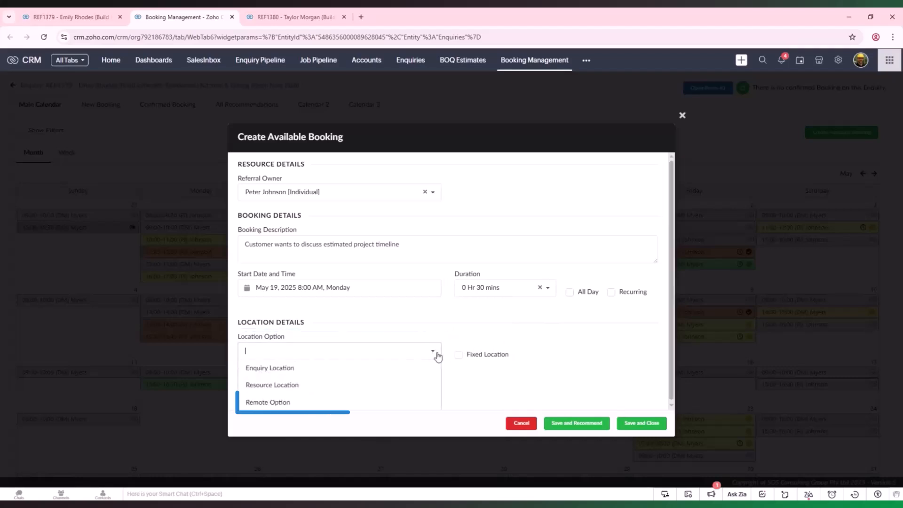
left_click(418, 401)
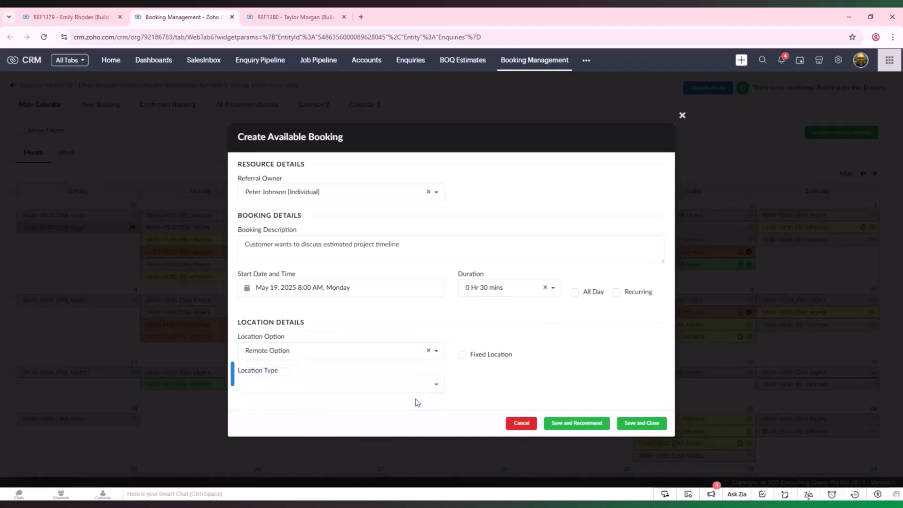
left_click(436, 386)
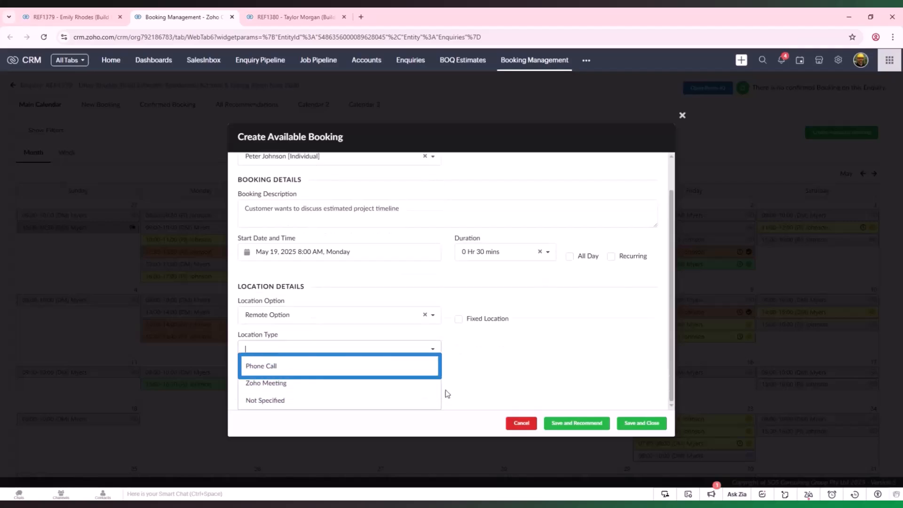
left_click(389, 372)
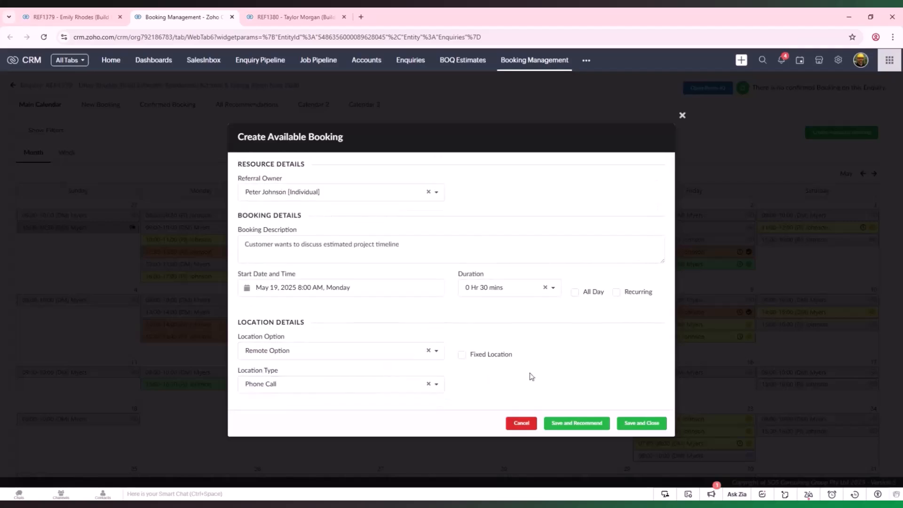
left_click(547, 425)
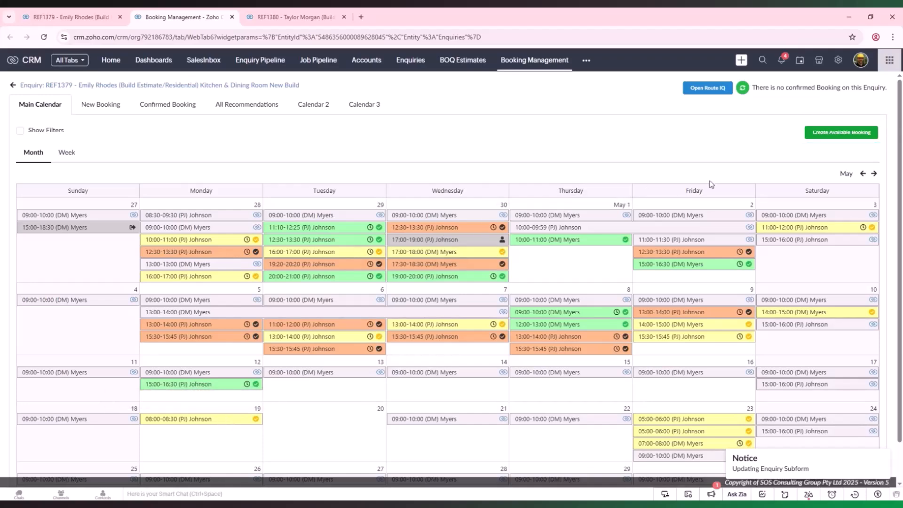
Start another available booking for the same referral owner, described "Customer wants to discuss estimated project timeline.", on May 20, 2025 at 8:00 AM
left_click(834, 134)
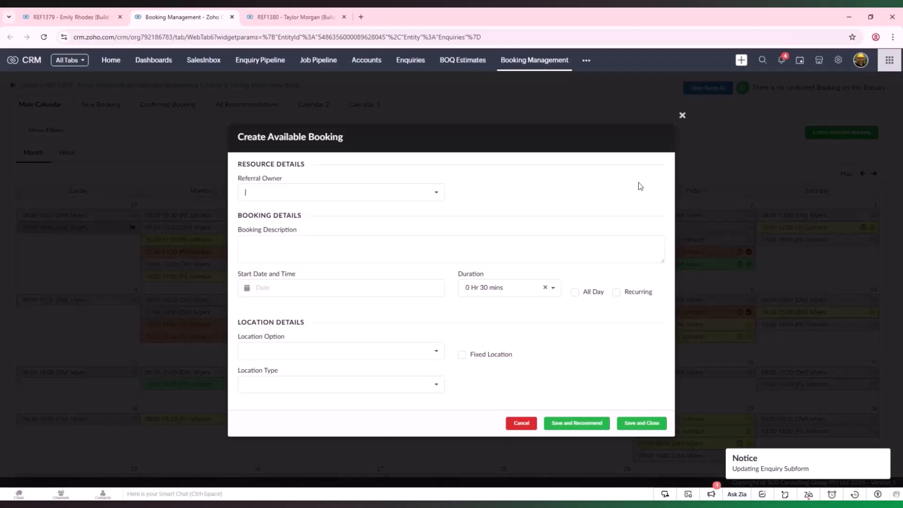
left_click(440, 196)
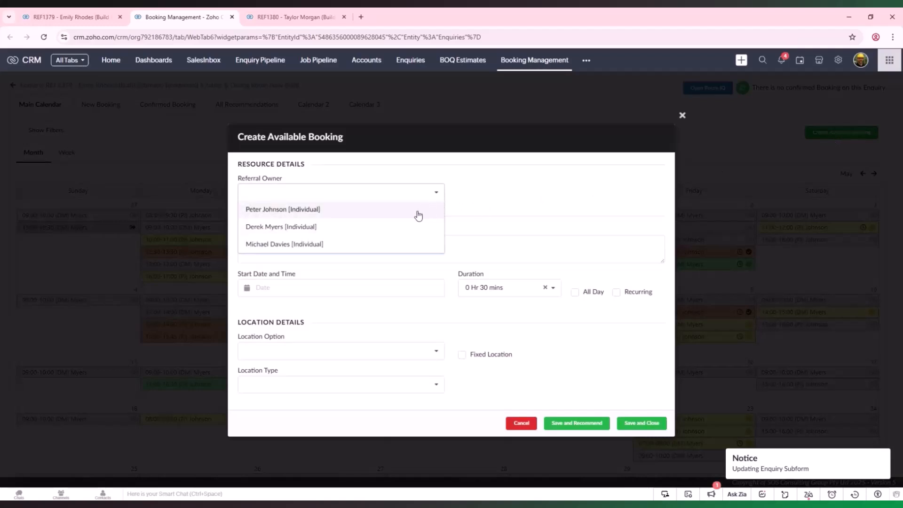
left_click(418, 212)
left_click(400, 291)
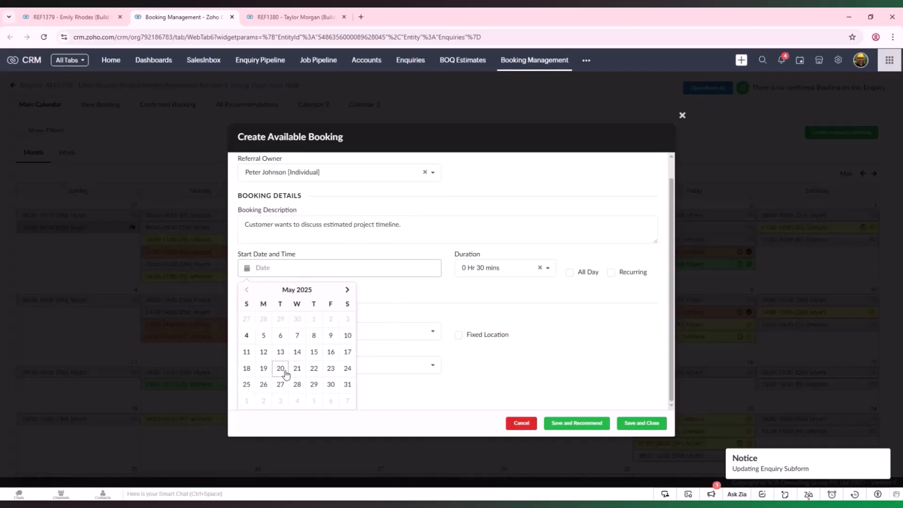
left_click(283, 375)
left_click(254, 352)
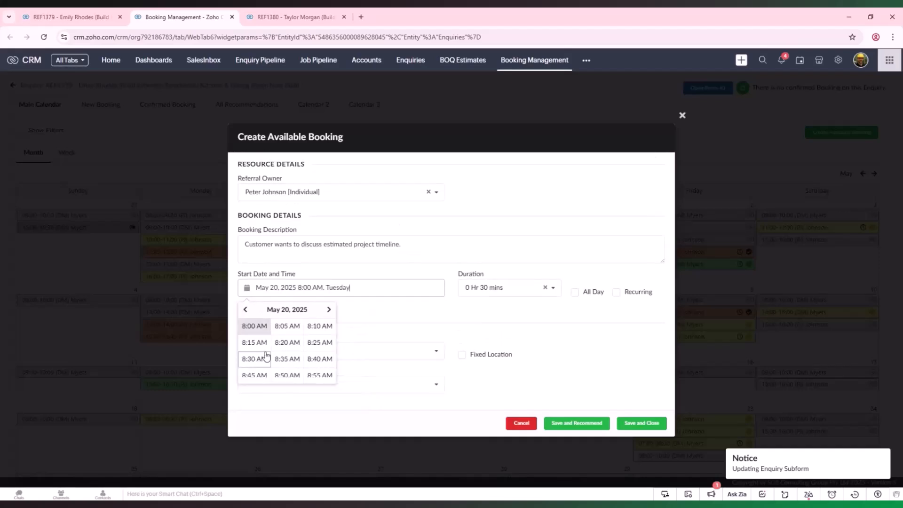
left_click(254, 327)
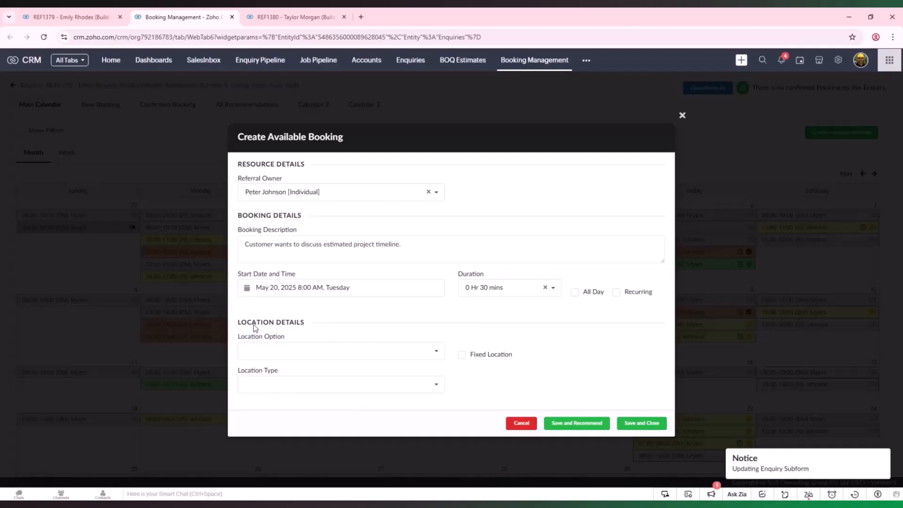
Make the May 20 booking a Remote Option by Phone Call, and save and recommend it
left_click(436, 352)
left_click(365, 401)
left_click(381, 384)
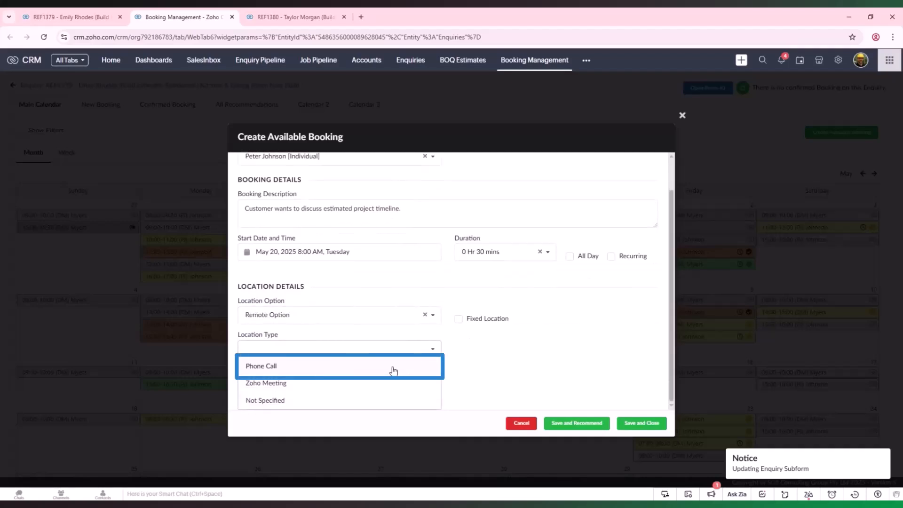
left_click(393, 371)
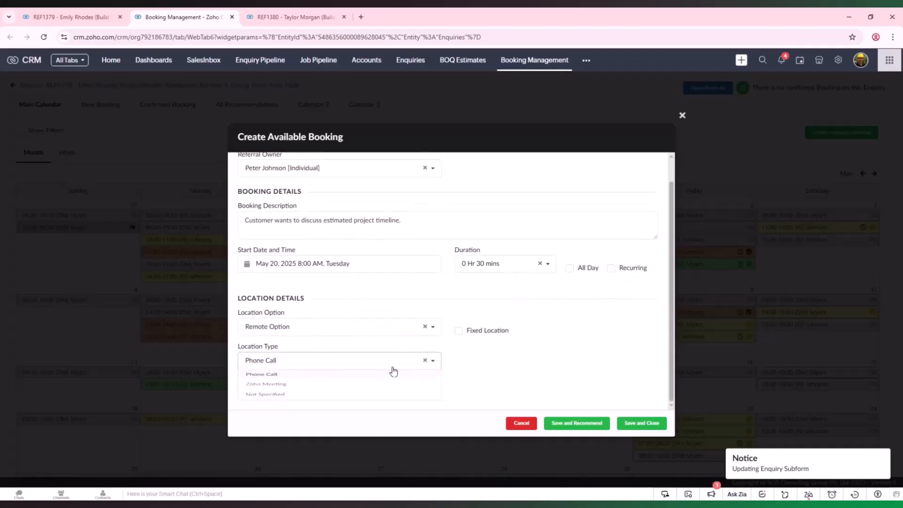
left_click(560, 426)
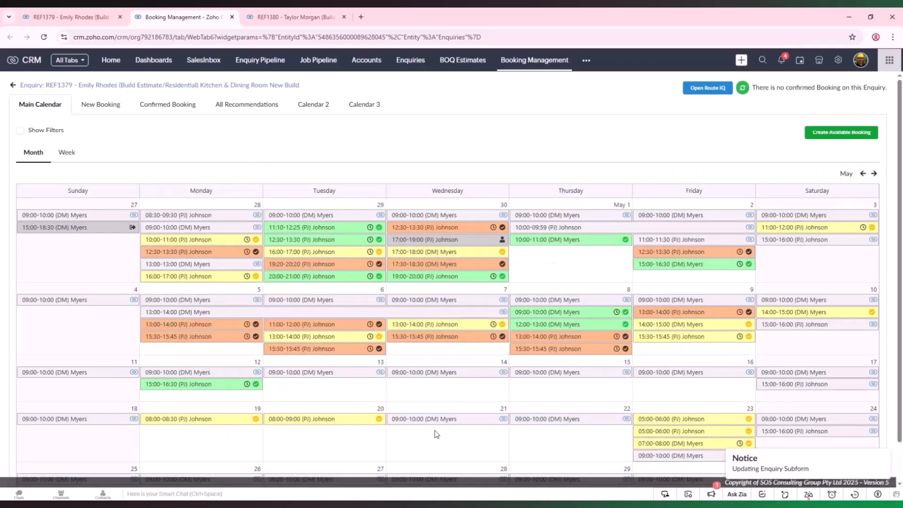
Return to the enquiry record and examine its booking recommendations, including their resource image and URL link columns
left_click(210, 90)
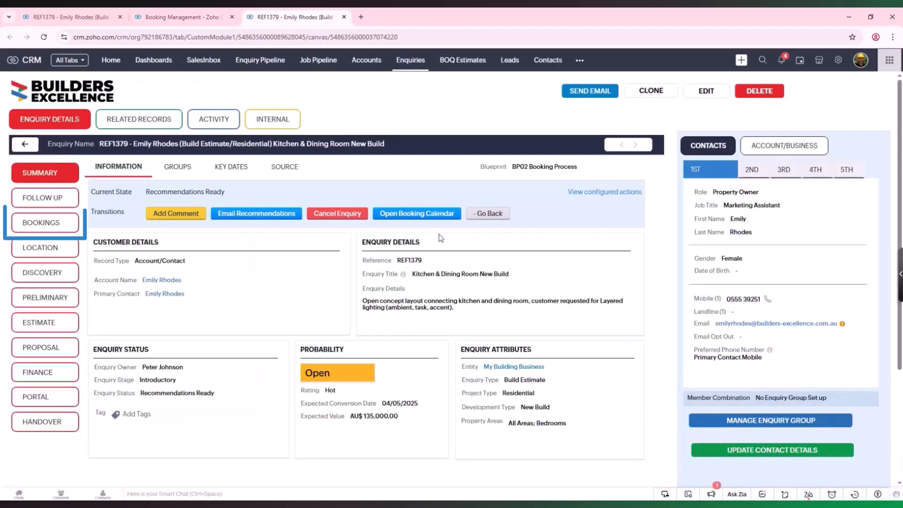
left_click(69, 227)
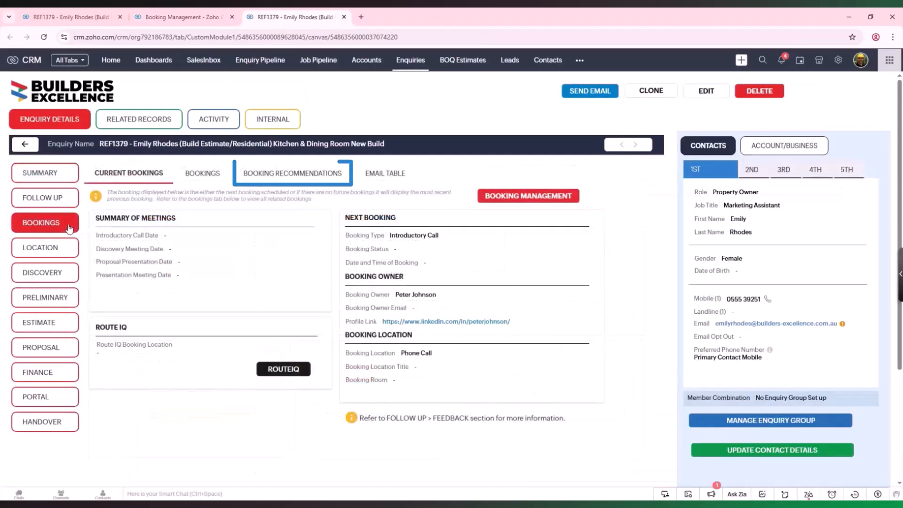
left_click(297, 174)
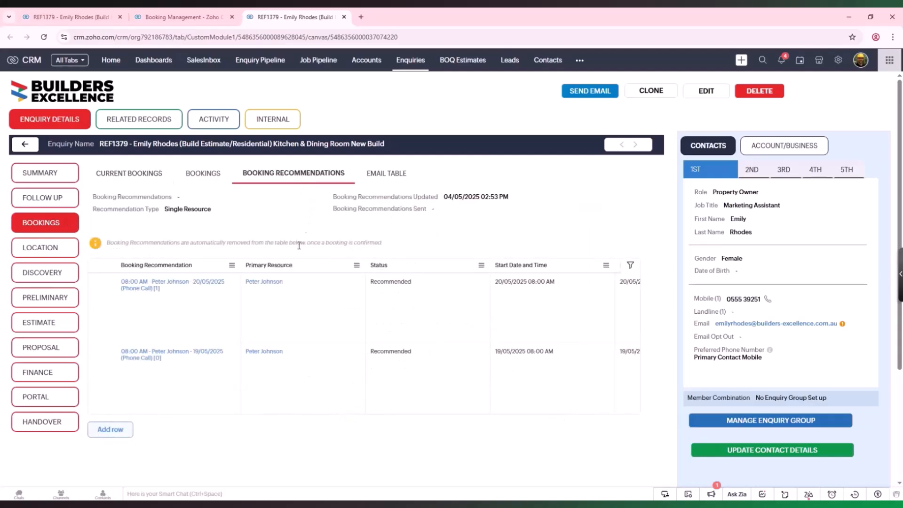
left_click_drag(212, 416, 556, 443)
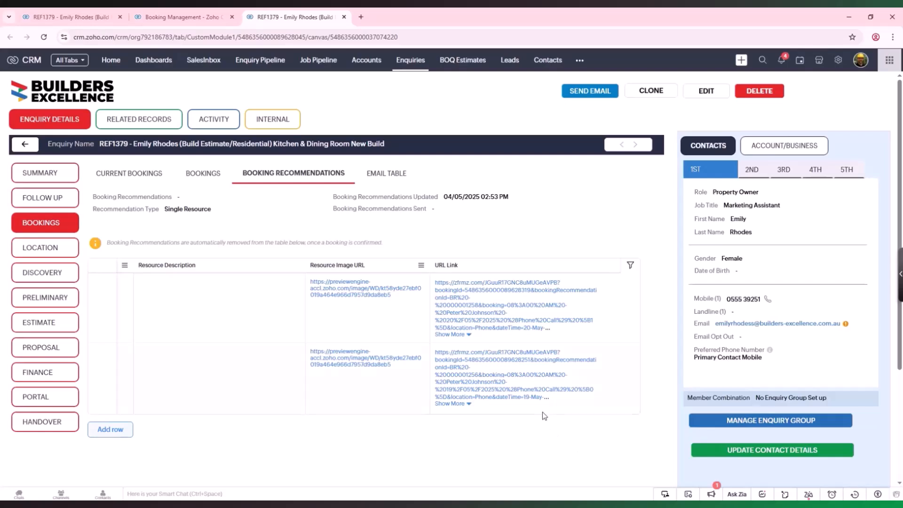
Examine the booking recommendation links and the email table of the Kitchen & Dining Room enquiry
left_click(536, 399)
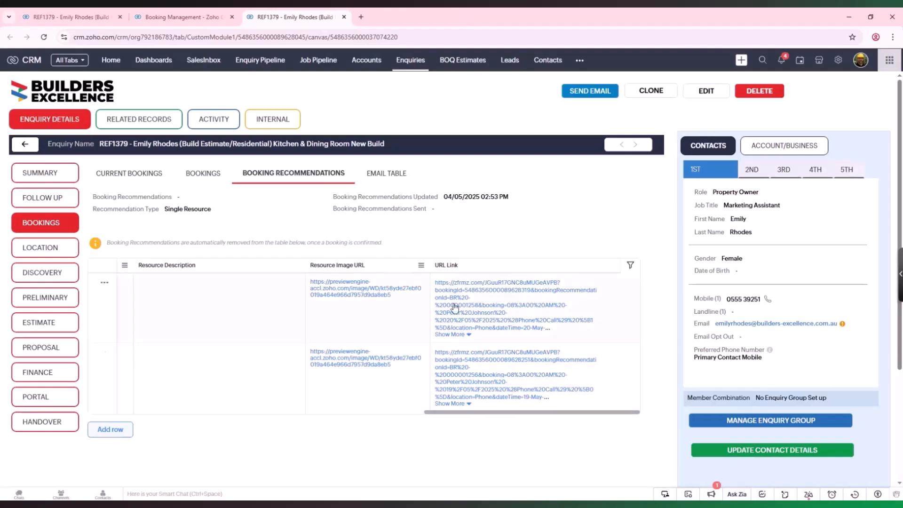
left_click(396, 174)
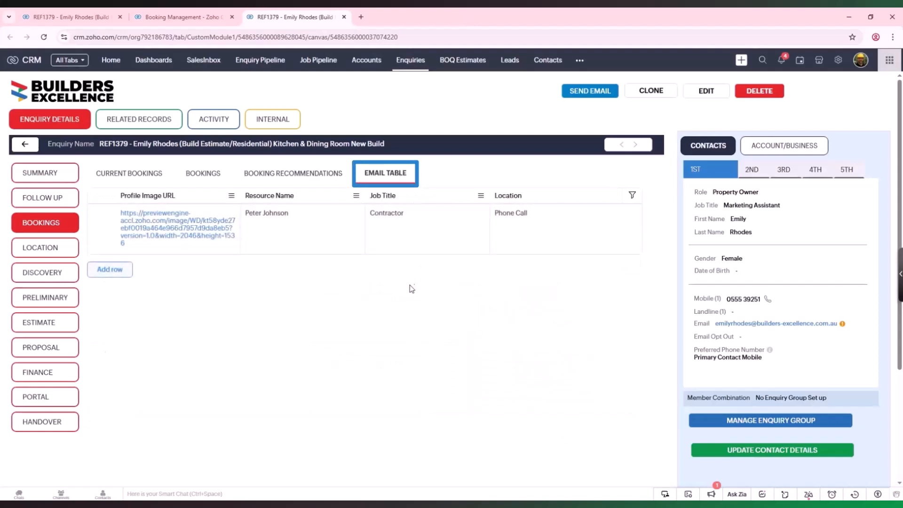
left_click_drag(264, 253, 424, 268)
Run the Email Recommendations transition from the enquiry summary with Send Automatic Email enabled, and save it
left_click(69, 176)
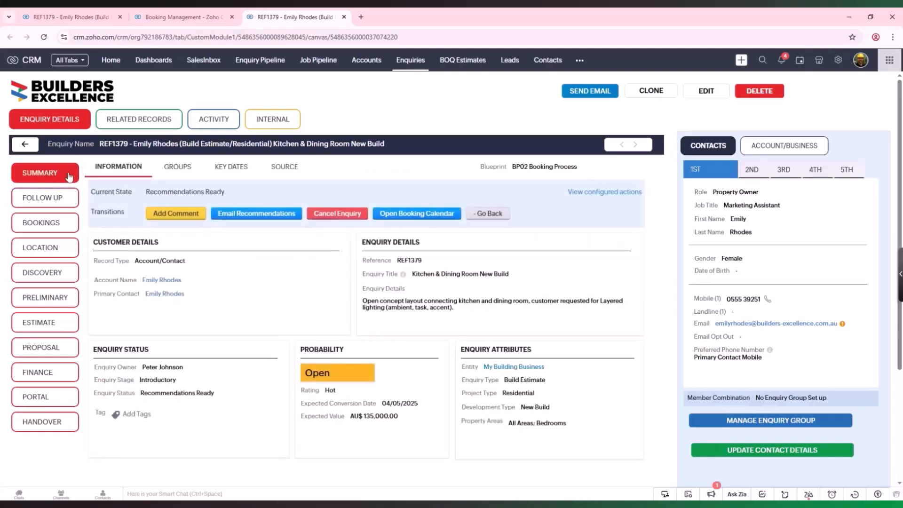
left_click(262, 216)
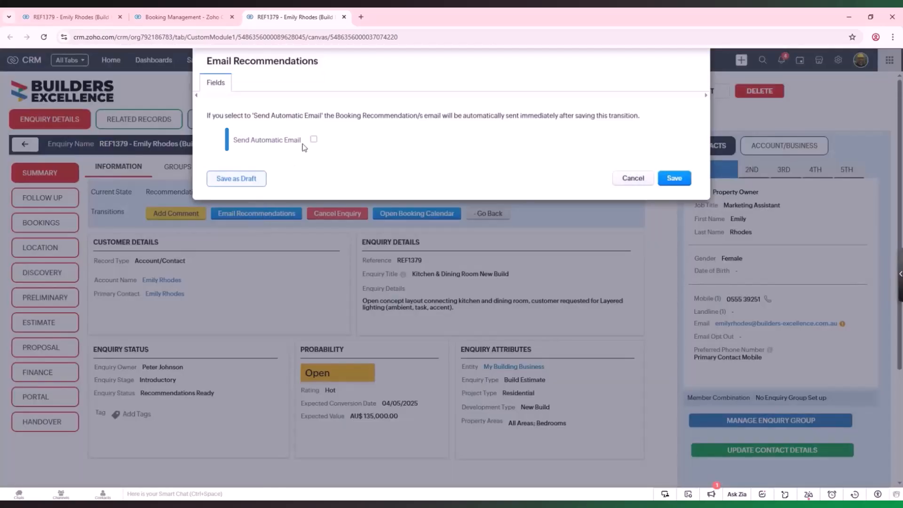
left_click(313, 140)
left_click(674, 179)
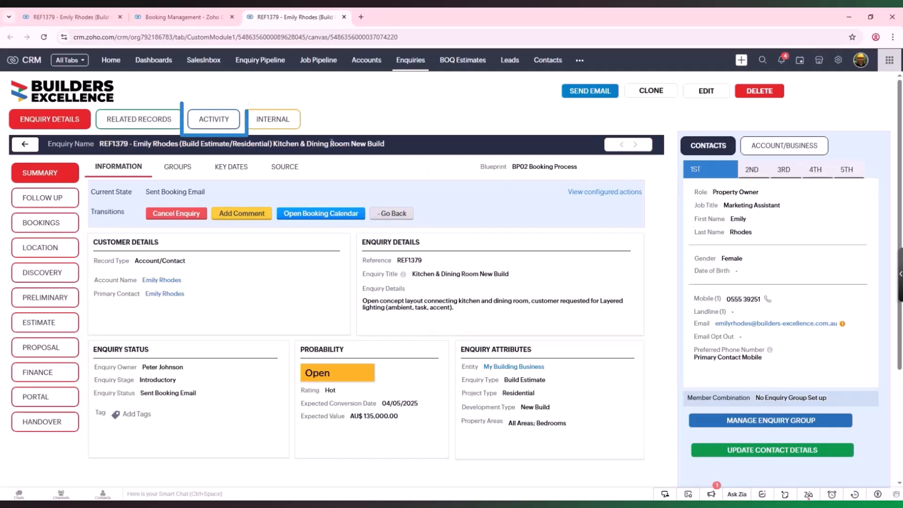
Open the recommendation email in the enquiry's activity emails, read it through, and follow its appointment confirmation link
left_click(227, 126)
left_click(75, 272)
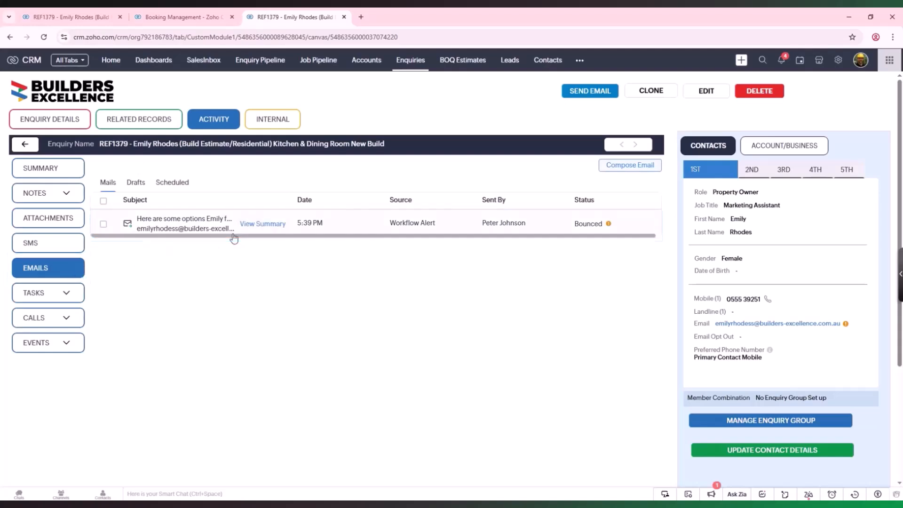
left_click(263, 223)
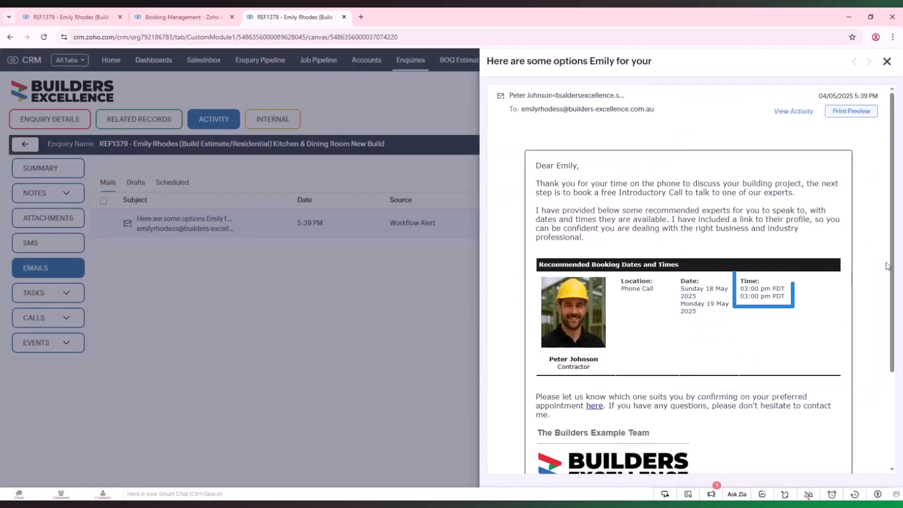
scroll(583, 377, "down", 1)
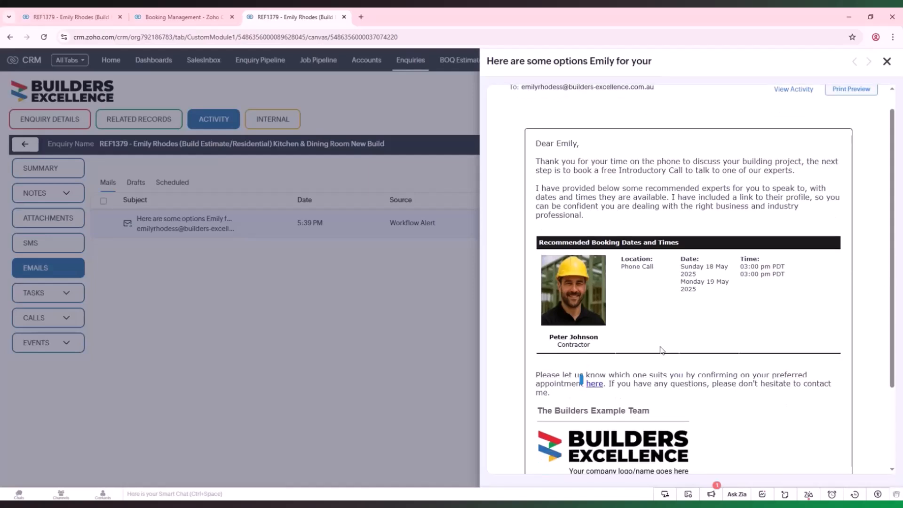
left_click(596, 383)
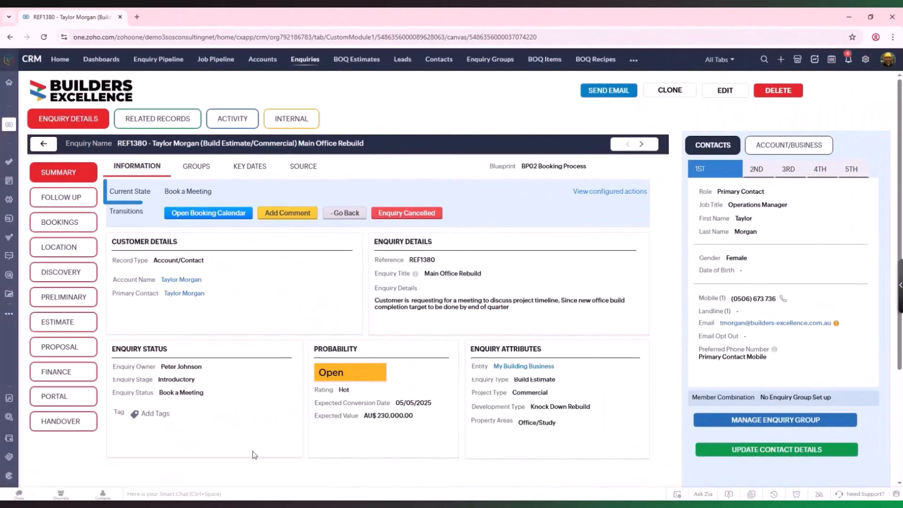
Open the Main Office Rebuild enquiry's booking calendar and review the linked recommendations of the May 19, 8:00 AM booking
left_click(213, 213)
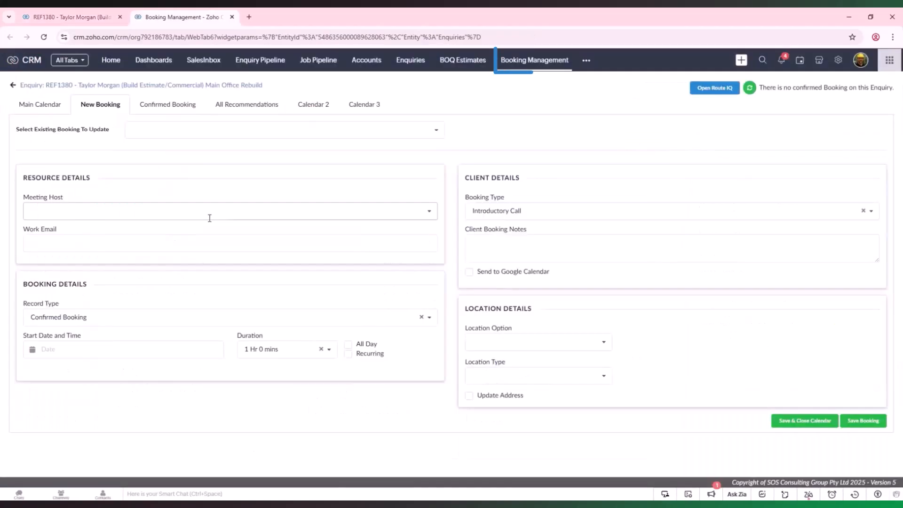
left_click(40, 109)
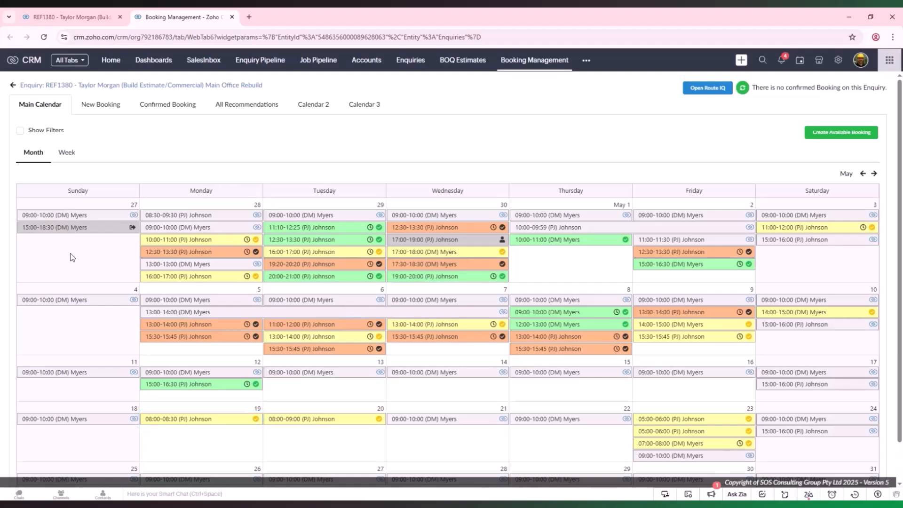
left_click(210, 420)
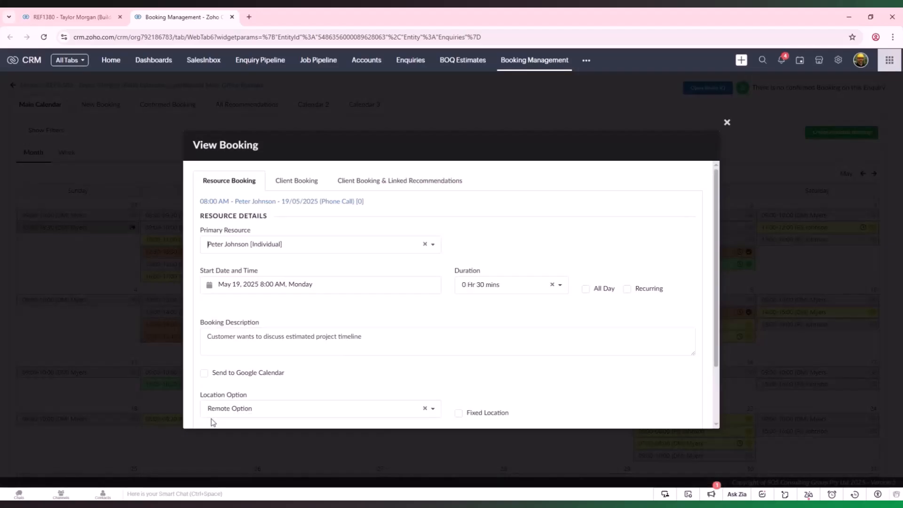
left_click(413, 183)
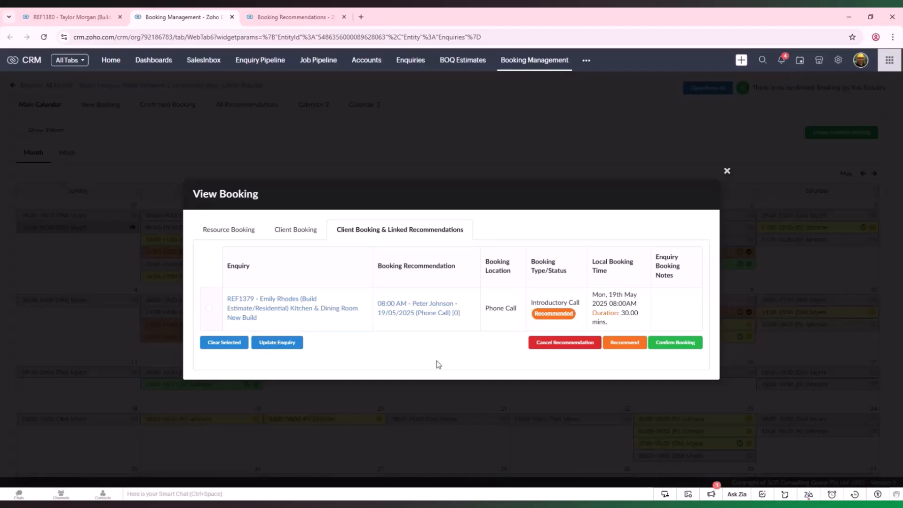
Add the enquiry booking note "Customer may be late to pickup call as she will come home from work" and recommend the May 19 booking
left_click(306, 238)
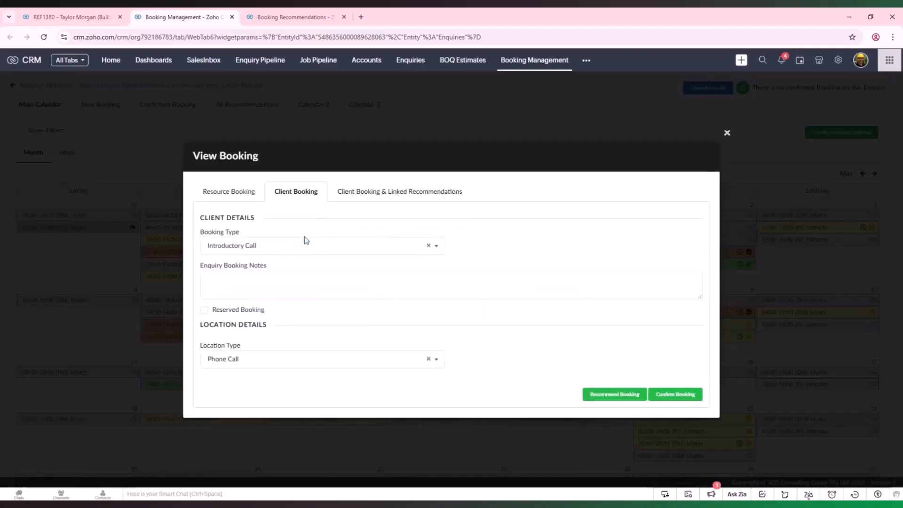
left_click(276, 277)
type("Customer may be late to pickup call as she will come home from work")
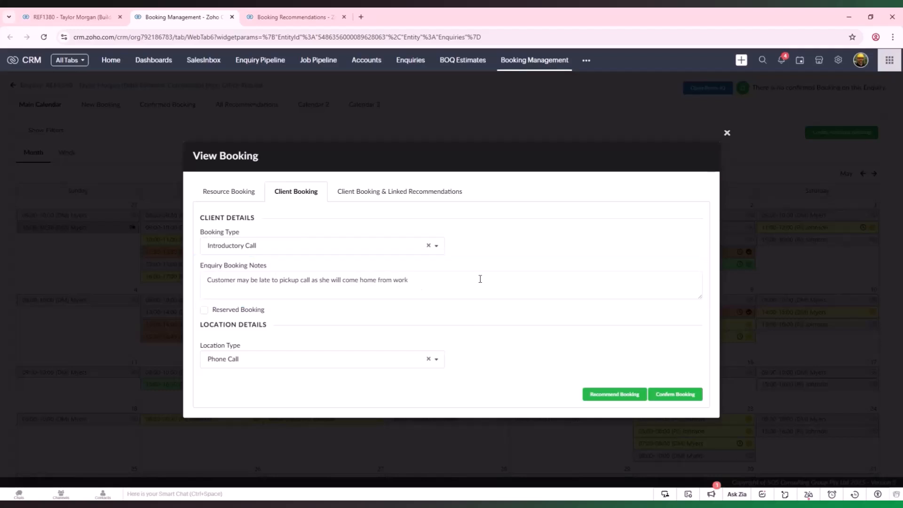
left_click(607, 395)
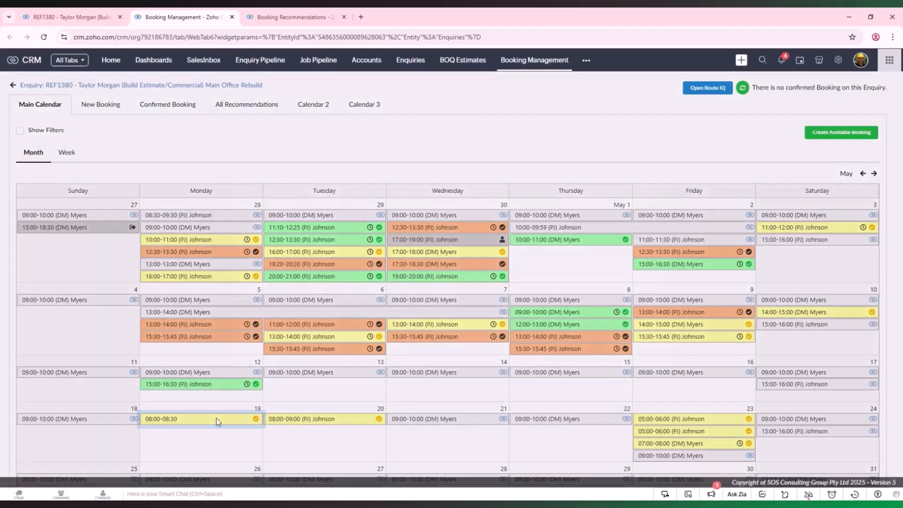
Reopen the May 19 booking to check which enquiries are linked to it as recommendations, and close it
left_click(218, 420)
left_click(400, 180)
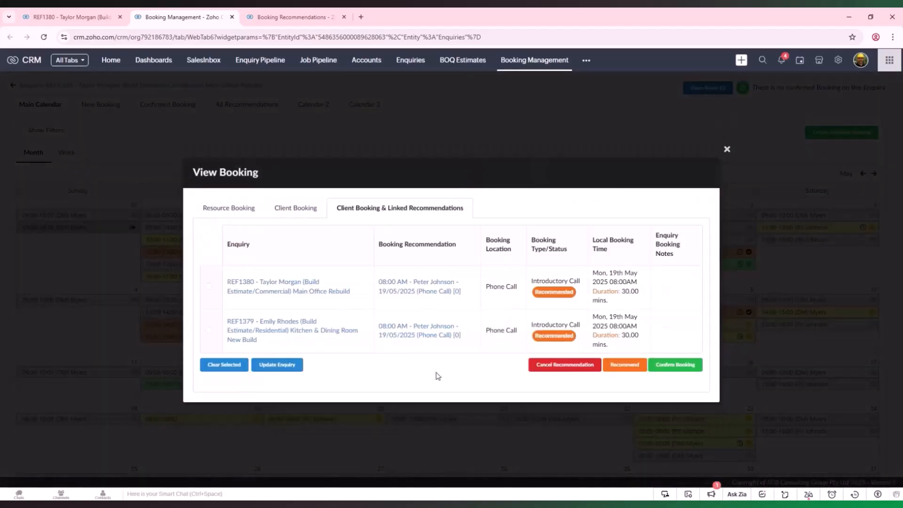
left_click(727, 149)
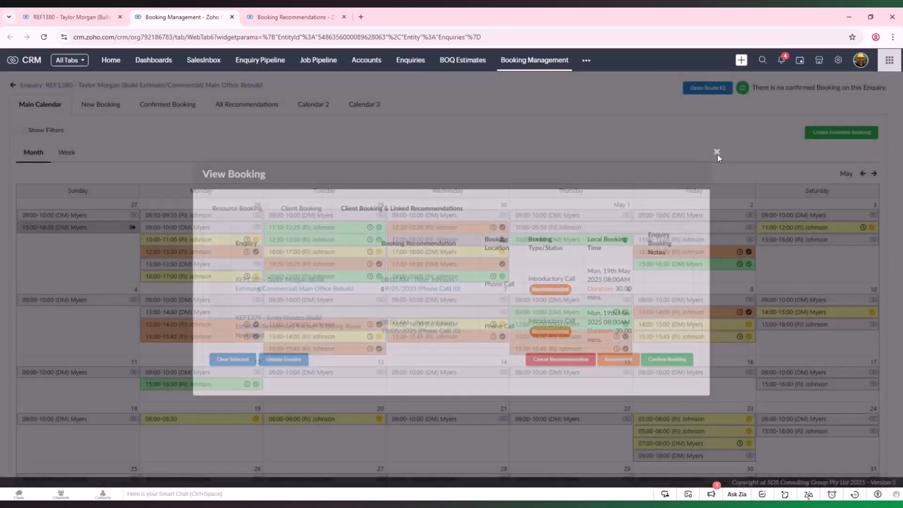
Recommend the May 20 booking for the enquiry with the note "Customer may be late to pickup call as she will come home from work"
left_click(345, 420)
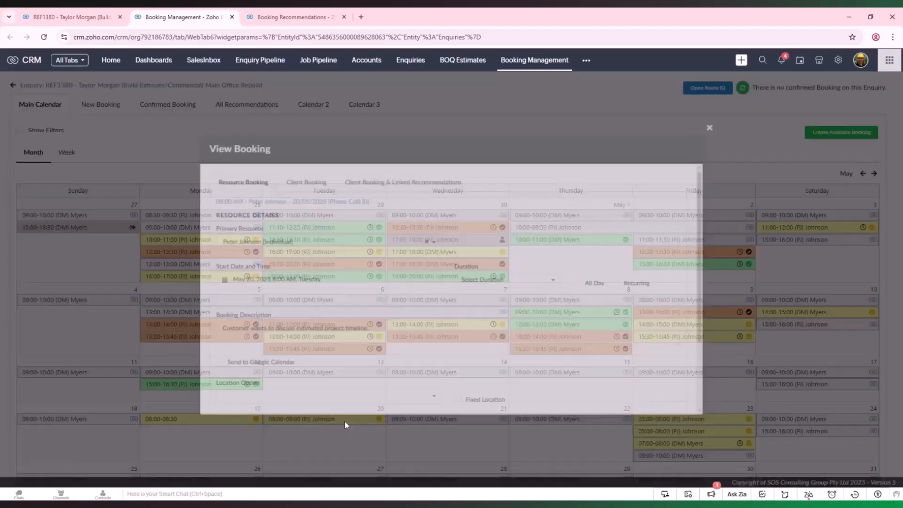
left_click(317, 282)
type("Customer may be late to pickup call as she will come home from work")
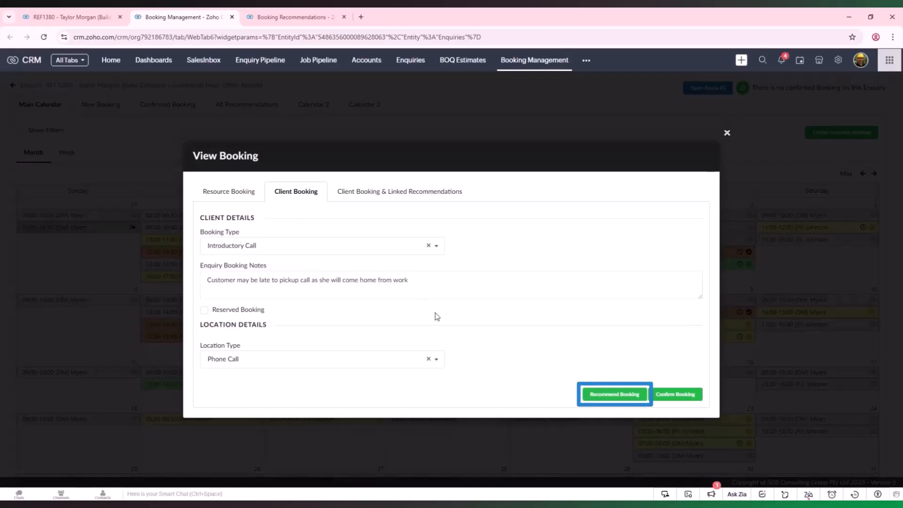
left_click(614, 394)
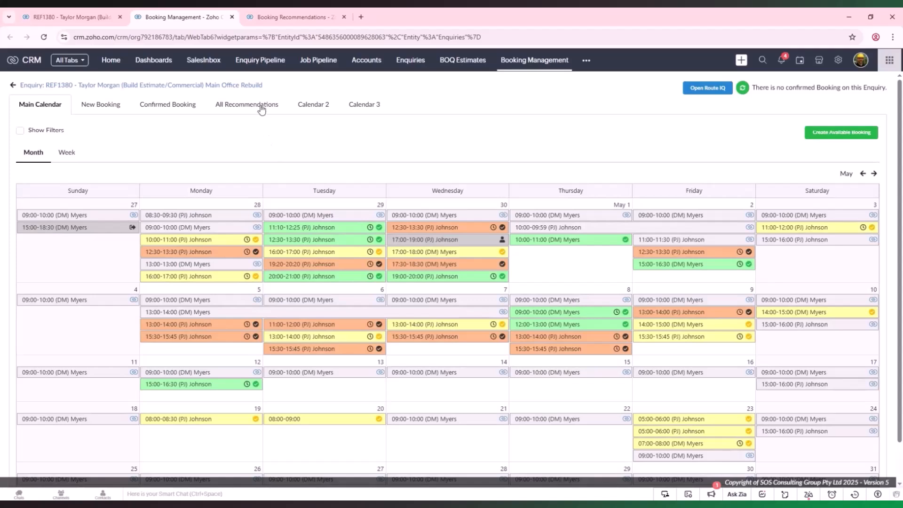
Review all recommendations for the Main Office Rebuild enquiry, and open the activity emails on its record
left_click(262, 108)
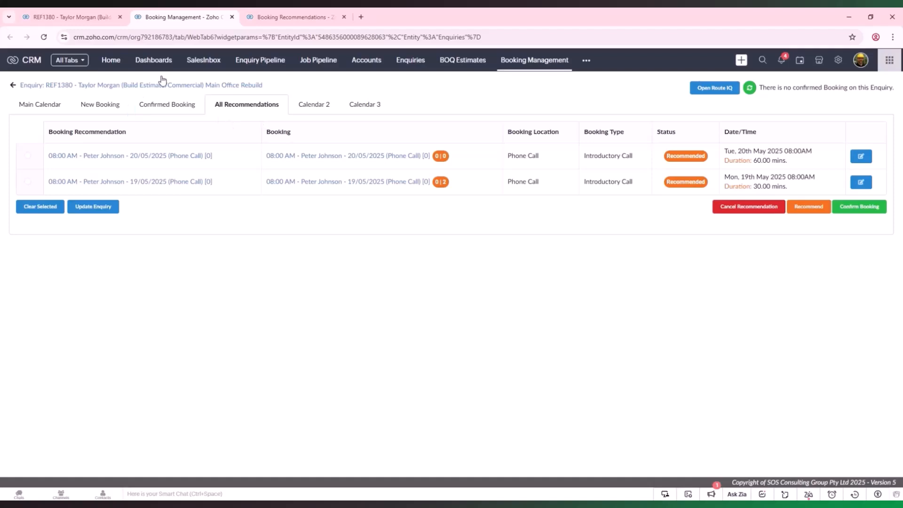
left_click(80, 22)
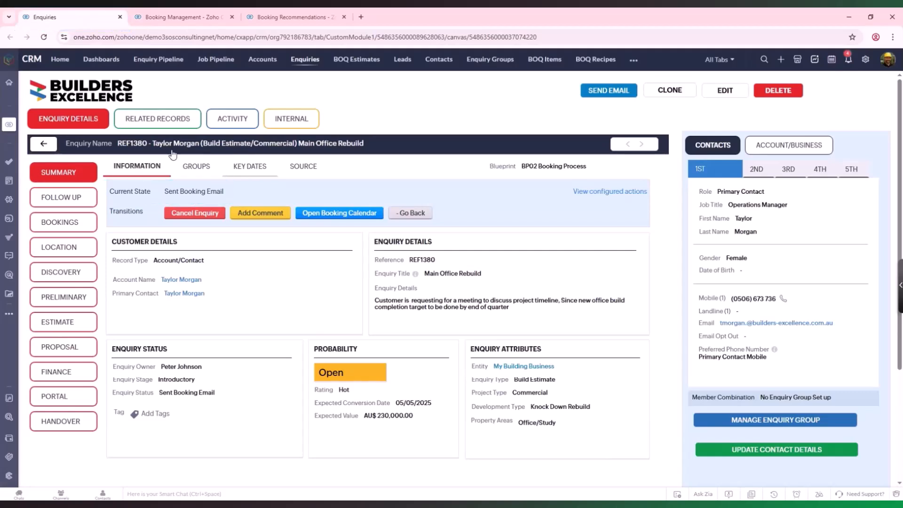
left_click(228, 124)
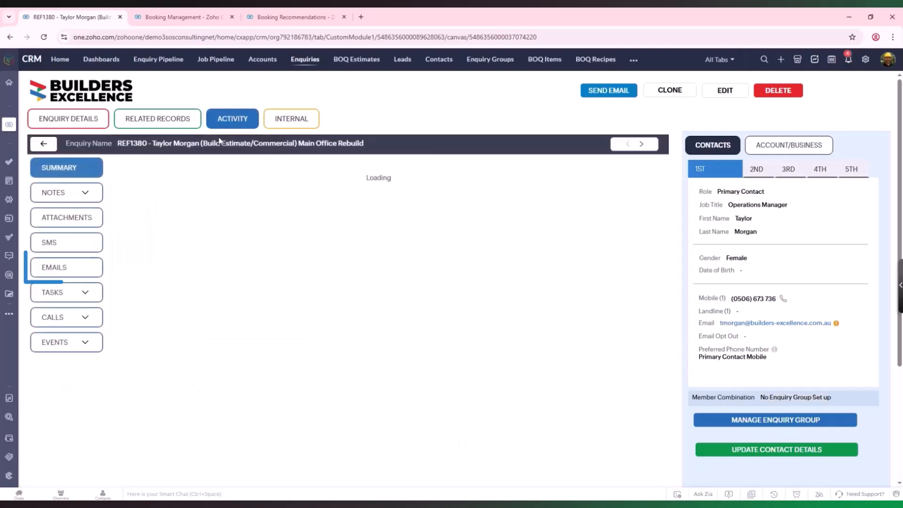
left_click(66, 267)
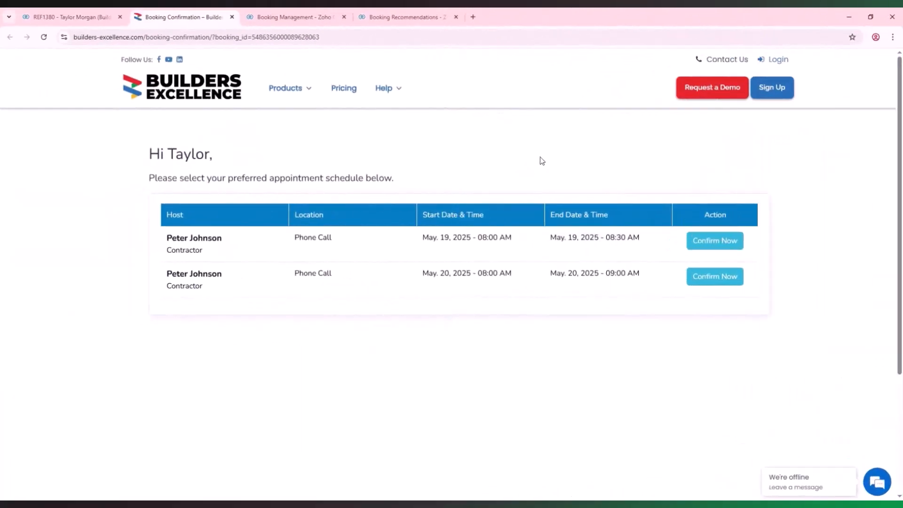
Confirm the May 19, 2025 8:00 AM phone call on the customer's booking page, completing the fire hydrant reCAPTCHA
left_click(732, 250)
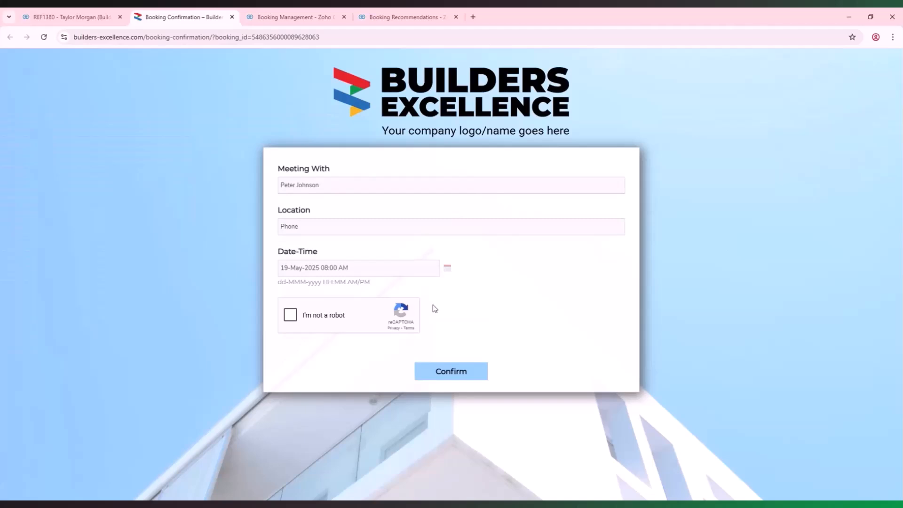
left_click(289, 316)
left_click(394, 266)
left_click(335, 329)
left_click(457, 390)
left_click(390, 271)
left_click(458, 389)
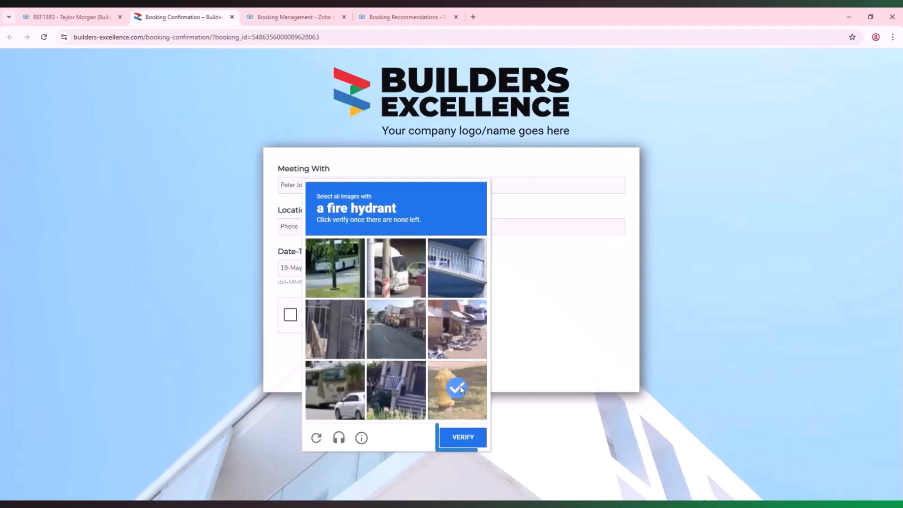
left_click(463, 439)
left_click(445, 377)
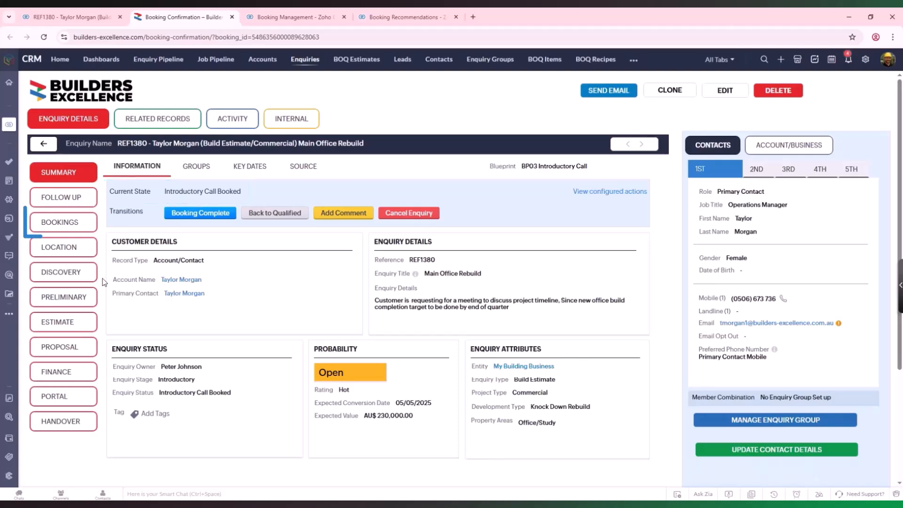
Check the current booking details on the Main Office Rebuild enquiry, and open its recommendation email from the activity emails
left_click(61, 224)
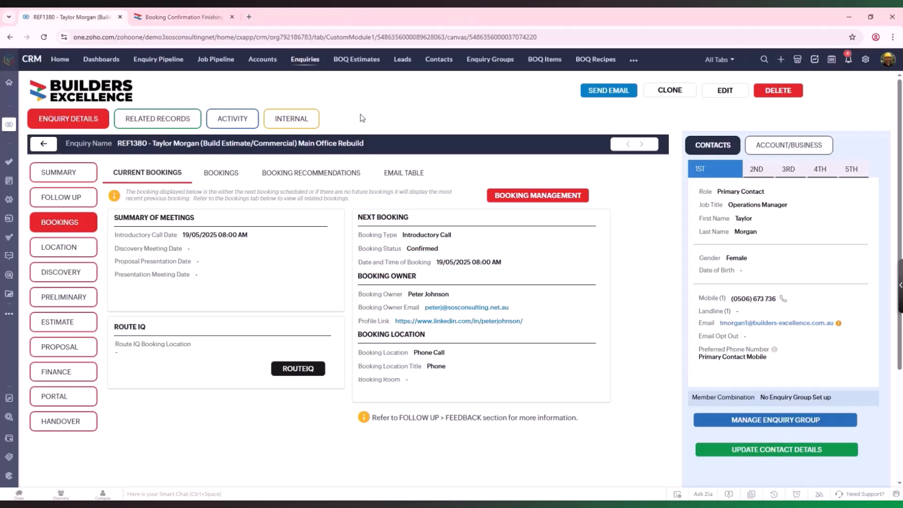
left_click(240, 124)
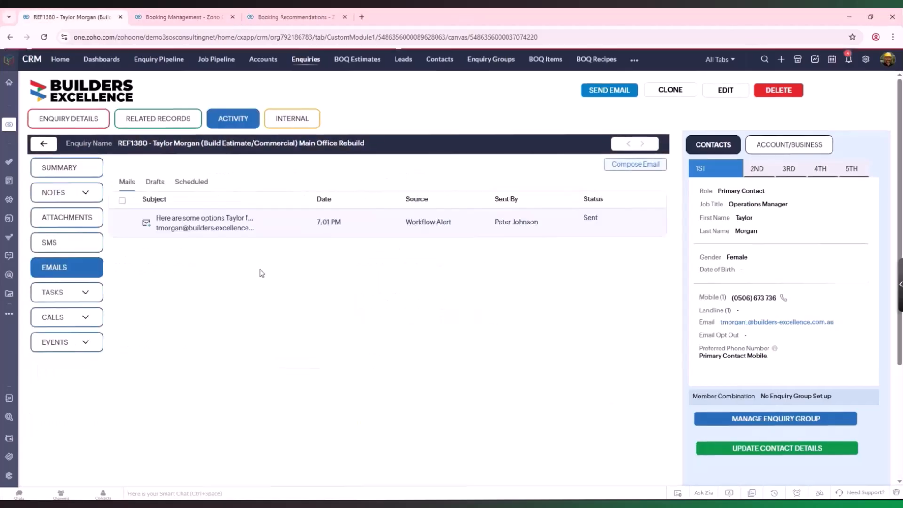
left_click(205, 222)
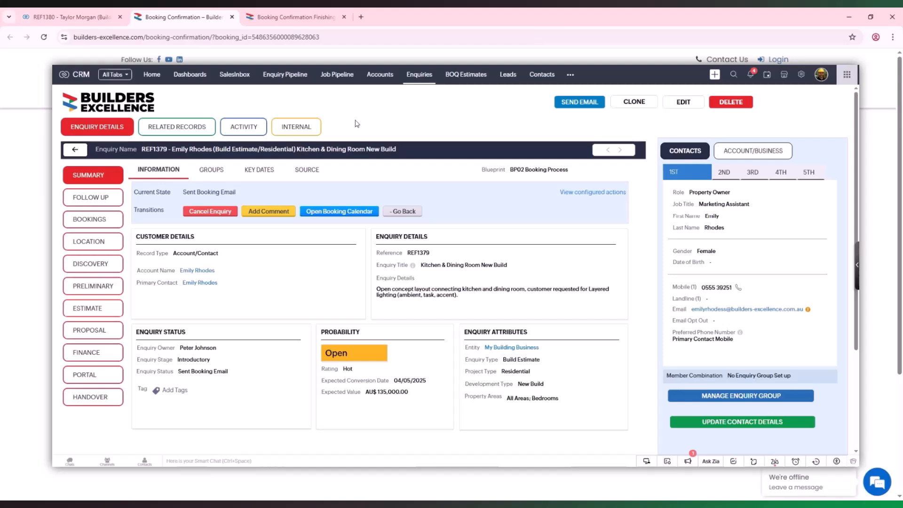
Open the Kitchen & Dining Room enquiry's recommendation email and follow its link to the remaining appointment options
left_click(244, 127)
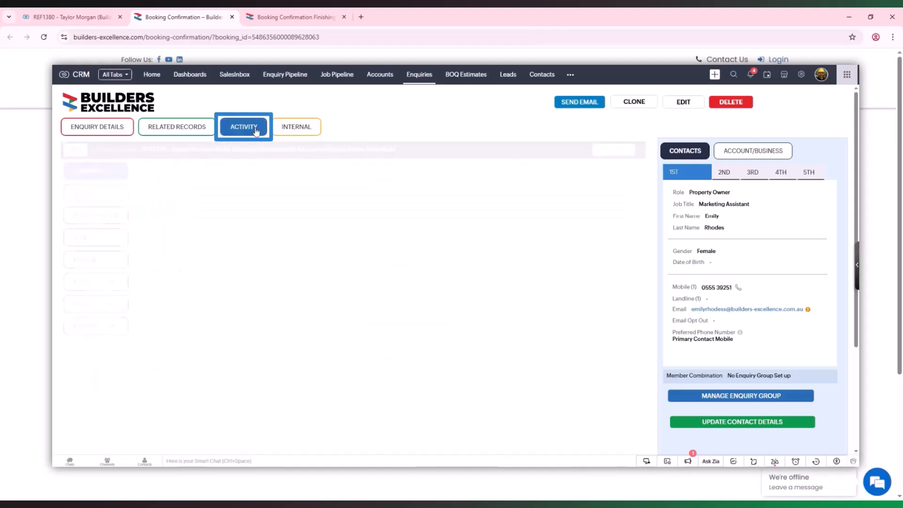
left_click(100, 263)
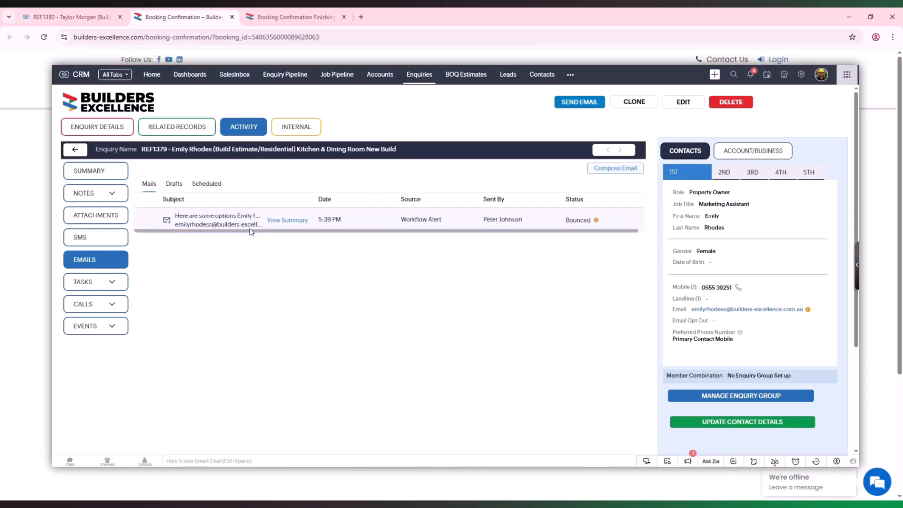
left_click(253, 232)
left_click(584, 382)
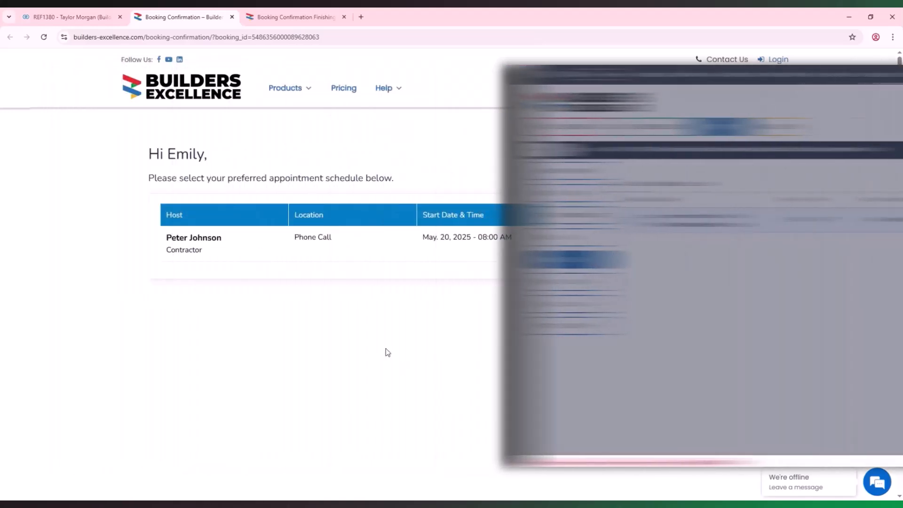